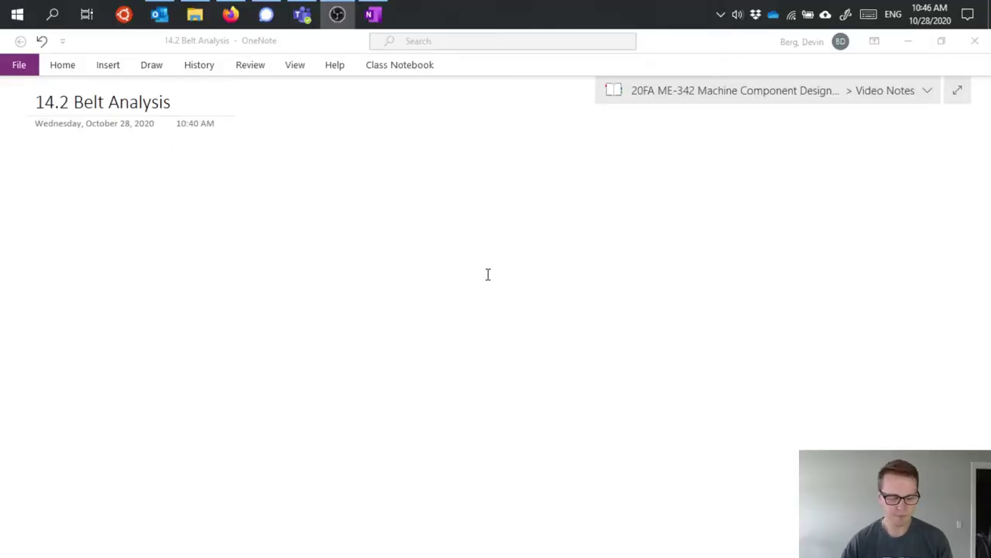
# Step: Focus the blank '14.2 Belt Analysis' page in the Video Notes section
pyautogui.click(83, 161)
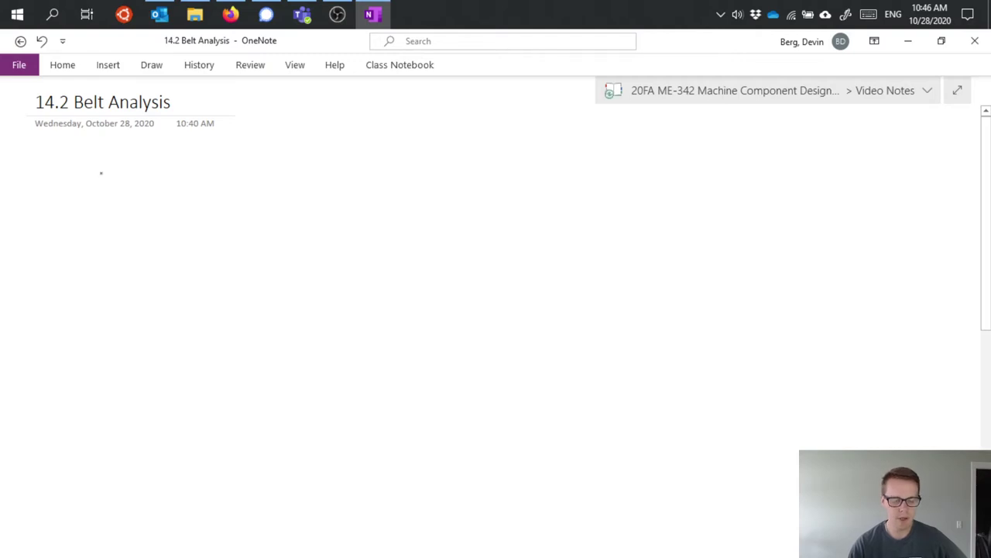
# Step: Ink the pulley circle with a rotation arrow and upper and lower belt tension arrows
pyautogui.moveTo(108, 170)
pyautogui.mouseDown()
pyautogui.moveTo(105, 200)
pyautogui.moveTo(107, 169)
pyautogui.moveTo(101, 188)
pyautogui.moveTo(108, 183)
pyautogui.mouseUp()
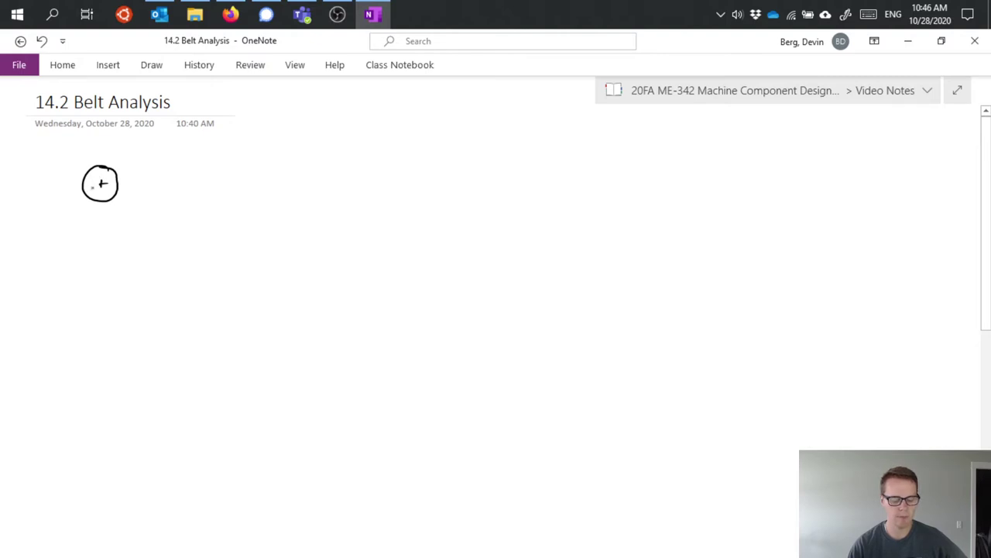
pyautogui.moveTo(93, 193); pyautogui.dragTo(106, 181)
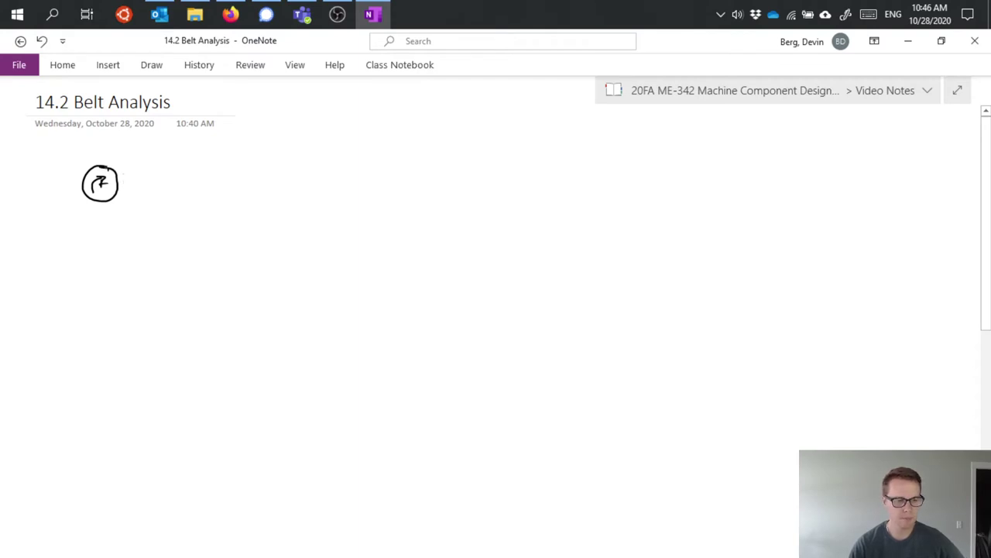
pyautogui.moveTo(105, 166); pyautogui.dragTo(152, 163)
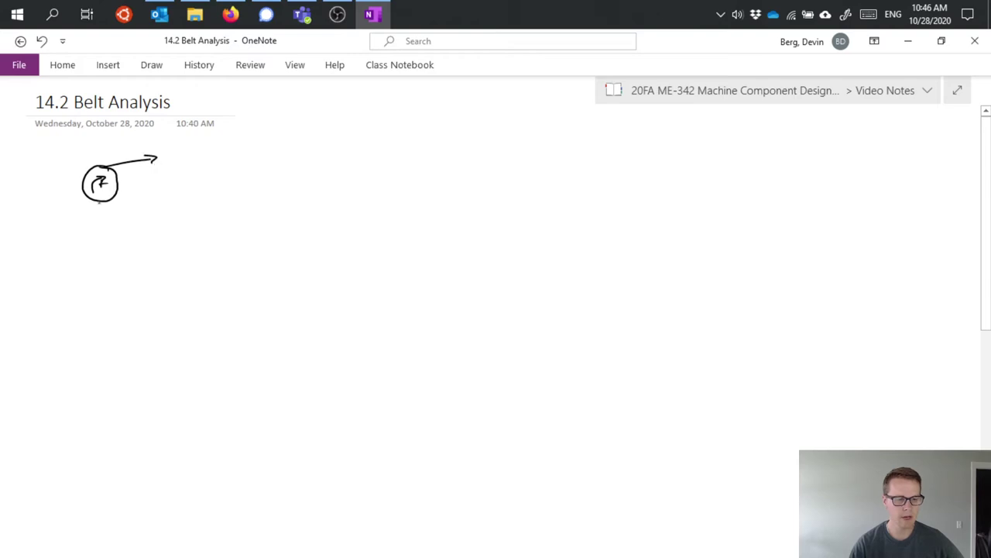
pyautogui.moveTo(99, 200); pyautogui.dragTo(153, 205)
pyautogui.moveTo(152, 205); pyautogui.dragTo(144, 209)
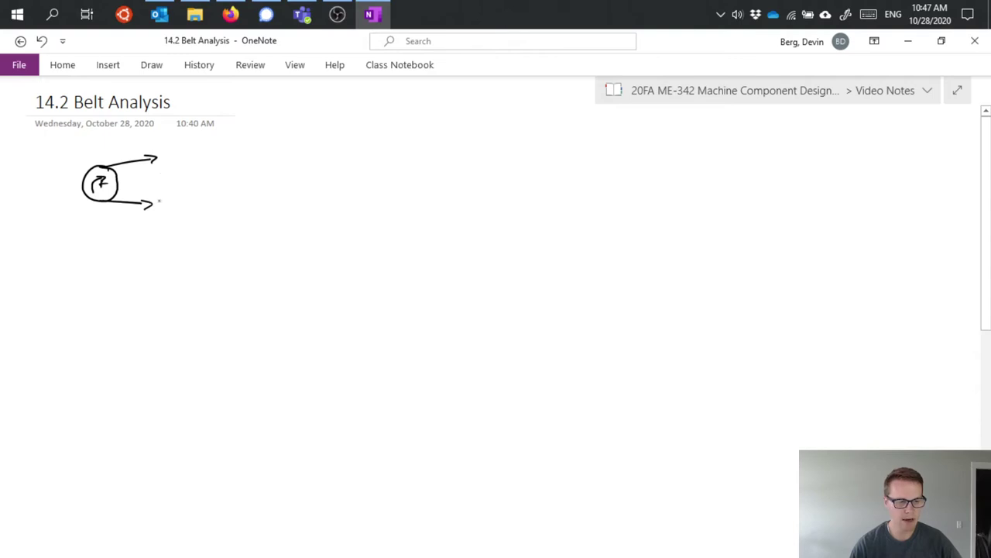
# Step: Label the tension arrows P1 and P2 and mark the wrap angle φ around the pulley
pyautogui.moveTo(156, 195); pyautogui.dragTo(156, 203)
pyautogui.moveTo(162, 152)
pyautogui.mouseDown()
pyautogui.moveTo(163, 167)
pyautogui.moveTo(164, 156)
pyautogui.moveTo(175, 166)
pyautogui.mouseUp()
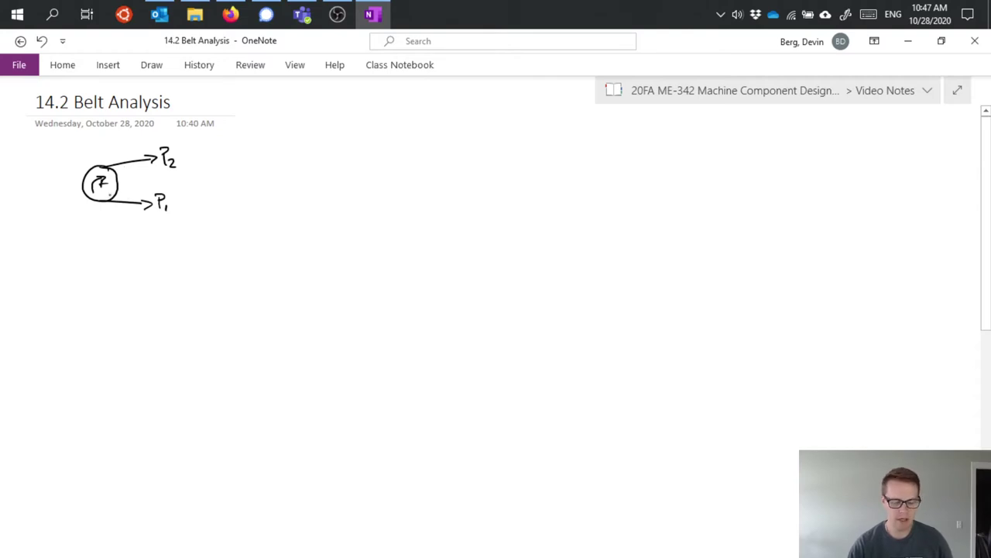
pyautogui.moveTo(105, 203); pyautogui.dragTo(100, 215)
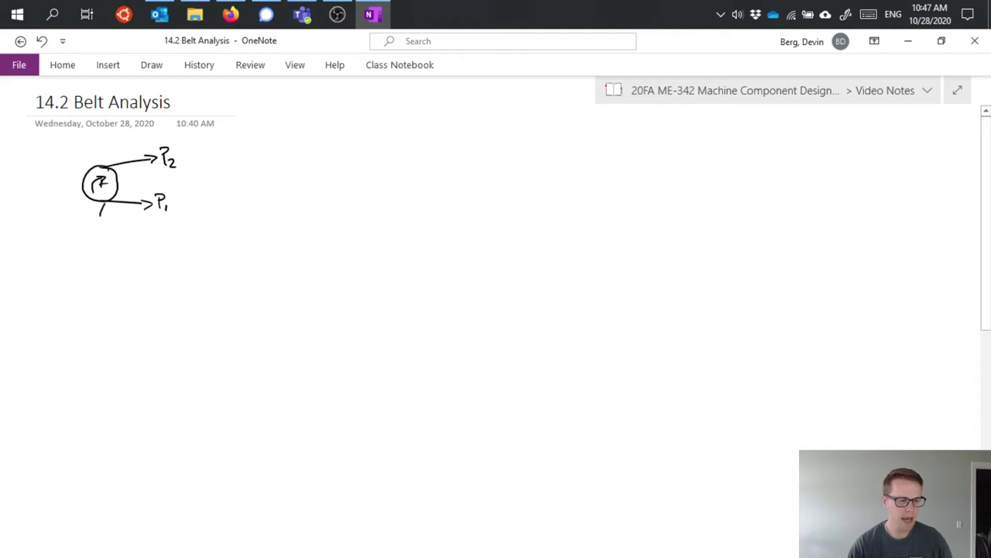
pyautogui.moveTo(103, 167); pyautogui.dragTo(117, 152)
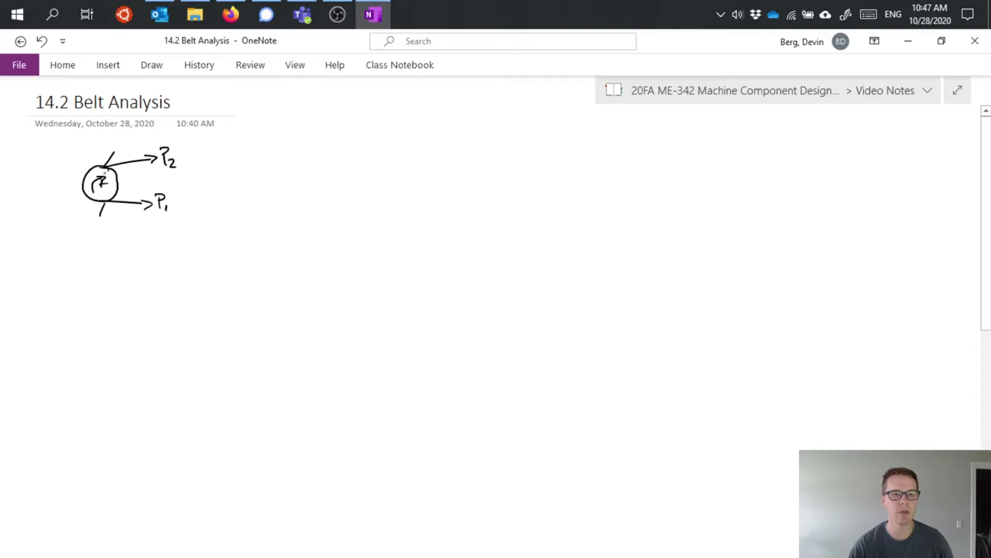
pyautogui.moveTo(69, 176)
pyautogui.mouseDown()
pyautogui.moveTo(69, 191)
pyautogui.moveTo(80, 165)
pyautogui.moveTo(99, 156)
pyautogui.moveTo(98, 213)
pyautogui.mouseUp()
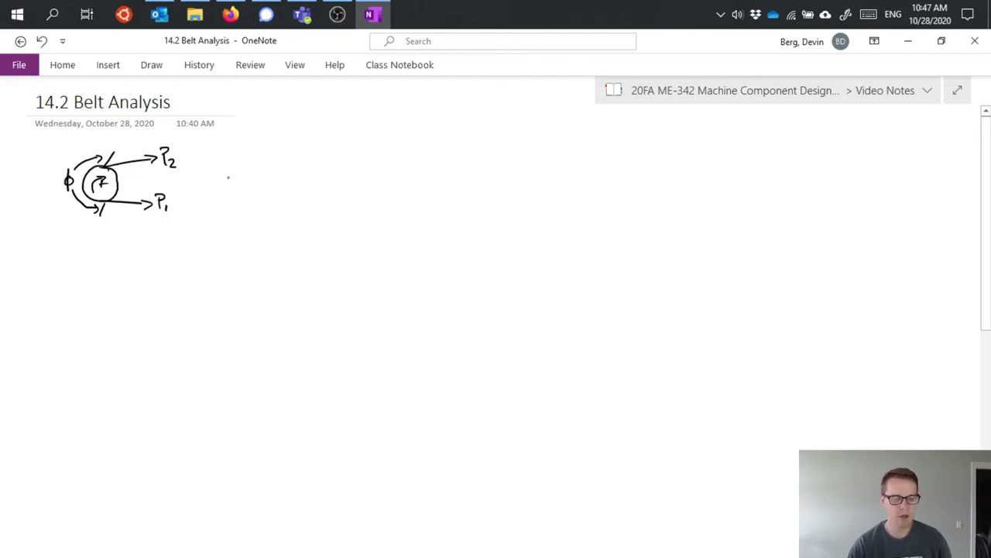
# Step: Handwrite T = (P1 − P2)·r, with P1/P2 = e^(μφ) beneath it, beside the pulley sketch
pyautogui.moveTo(219, 165); pyautogui.dragTo(245, 163)
pyautogui.moveTo(231, 163)
pyautogui.mouseDown()
pyautogui.moveTo(230, 183)
pyautogui.moveTo(256, 175)
pyautogui.mouseUp()
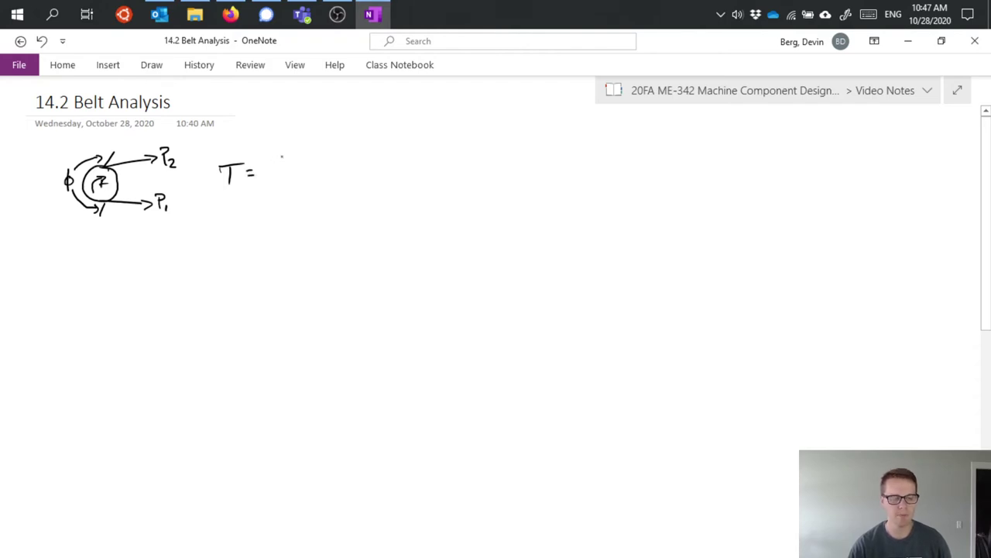
pyautogui.moveTo(270, 157)
pyautogui.mouseDown()
pyautogui.moveTo(270, 184)
pyautogui.moveTo(278, 169)
pyautogui.mouseUp()
pyautogui.moveTo(288, 170)
pyautogui.mouseDown()
pyautogui.moveTo(317, 168)
pyautogui.moveTo(343, 181)
pyautogui.moveTo(375, 162)
pyautogui.mouseUp()
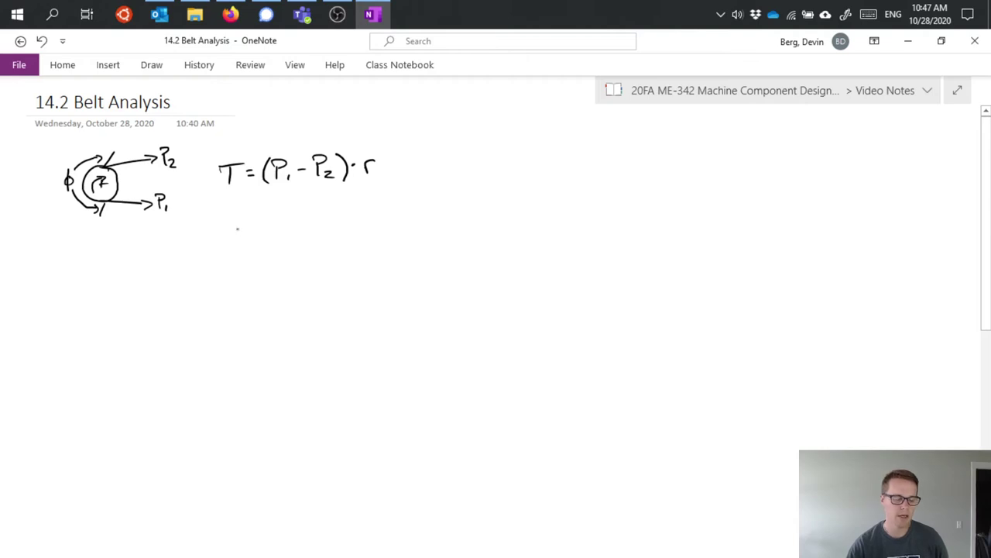
pyautogui.moveTo(228, 210)
pyautogui.mouseDown()
pyautogui.moveTo(227, 220)
pyautogui.moveTo(253, 237)
pyautogui.moveTo(230, 259)
pyautogui.moveTo(250, 260)
pyautogui.moveTo(273, 233)
pyautogui.moveTo(302, 245)
pyautogui.moveTo(319, 214)
pyautogui.moveTo(321, 227)
pyautogui.mouseUp()
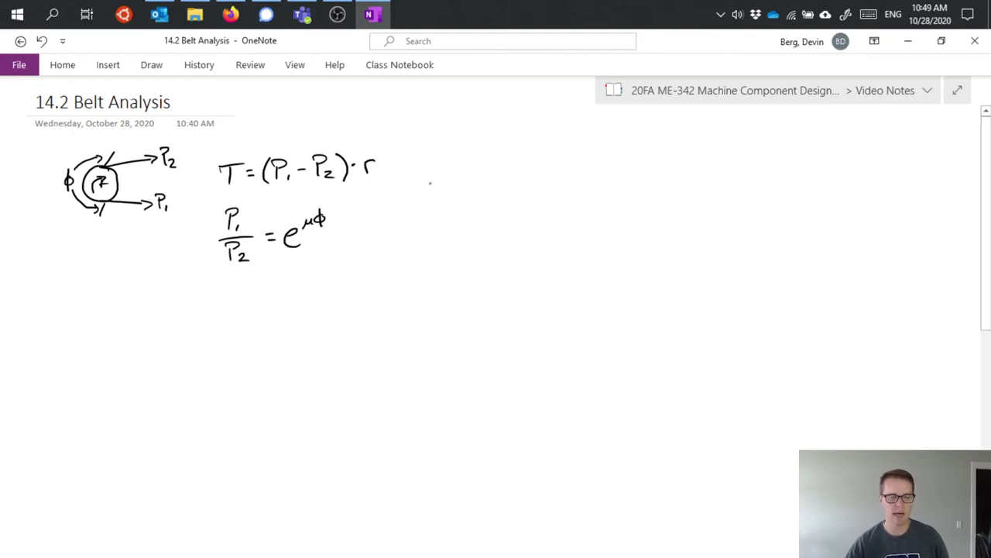
# Step: Draw a vertical divider, write Pc = m'V², and annotate m' as 'mass per length'
pyautogui.moveTo(409, 141); pyautogui.dragTo(400, 269)
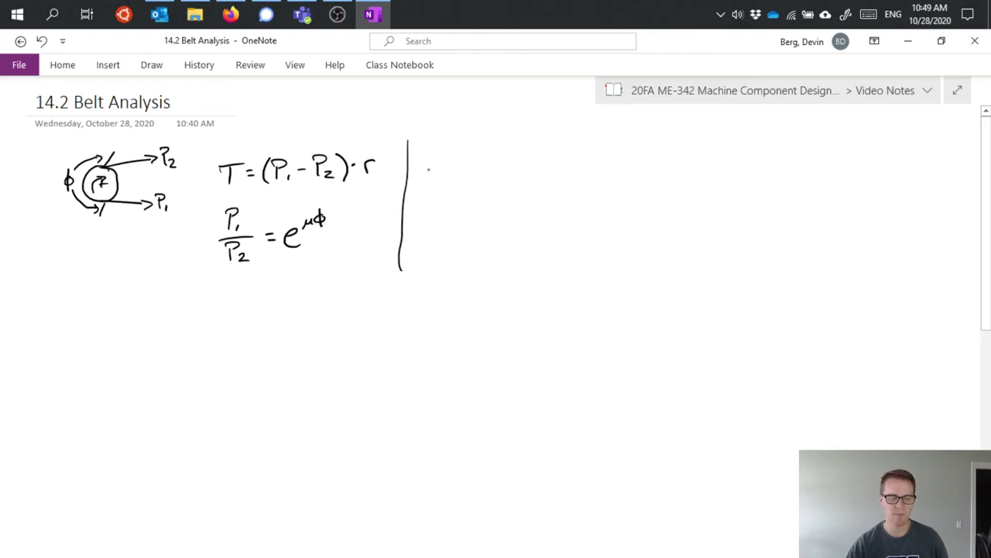
pyautogui.moveTo(429, 166)
pyautogui.mouseDown()
pyautogui.moveTo(430, 186)
pyautogui.moveTo(429, 172)
pyautogui.moveTo(443, 187)
pyautogui.moveTo(463, 175)
pyautogui.mouseUp()
pyautogui.moveTo(454, 180); pyautogui.dragTo(465, 180)
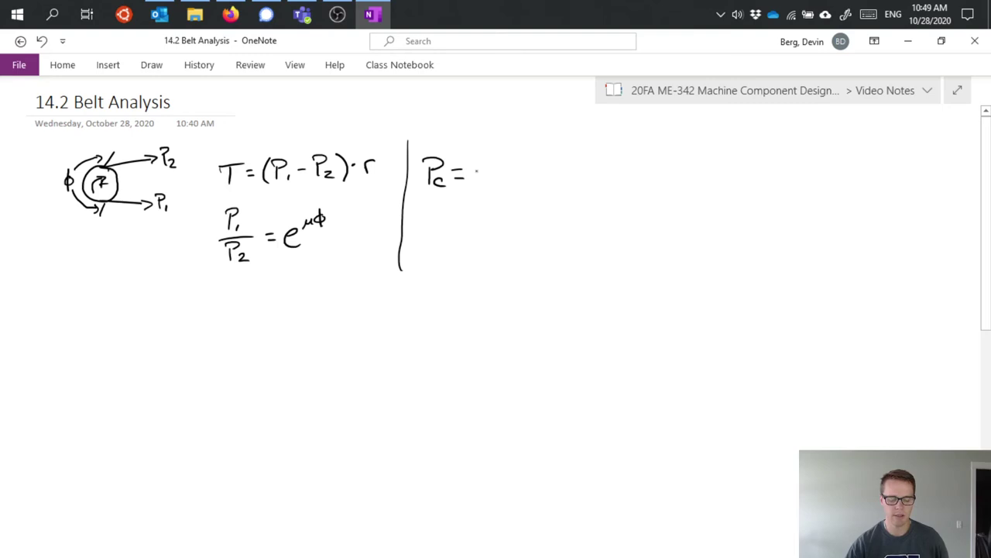
pyautogui.moveTo(472, 180)
pyautogui.mouseDown()
pyautogui.moveTo(496, 162)
pyautogui.moveTo(530, 167)
pyautogui.mouseUp()
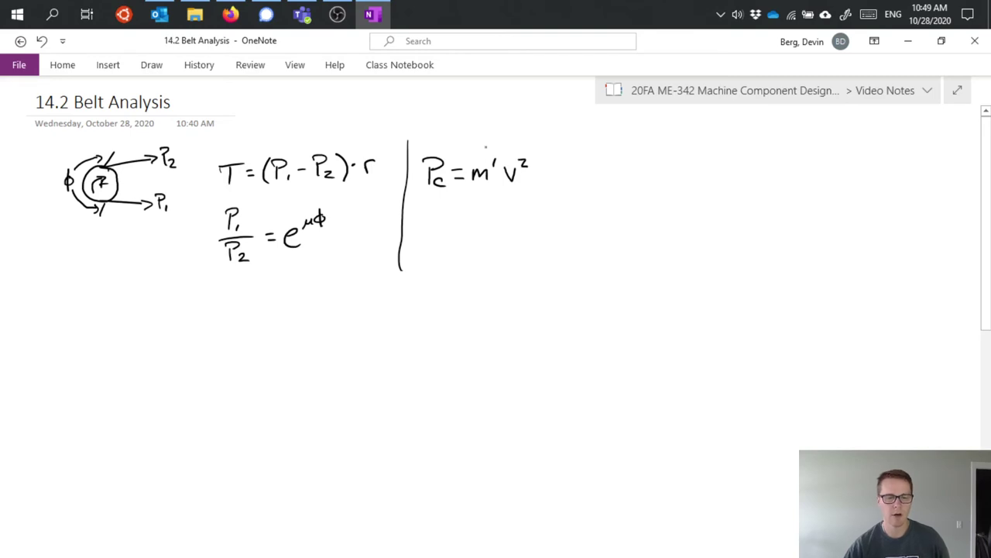
pyautogui.moveTo(479, 149)
pyautogui.mouseDown()
pyautogui.moveTo(526, 130)
pyautogui.moveTo(534, 141)
pyautogui.moveTo(540, 127)
pyautogui.moveTo(574, 122)
pyautogui.moveTo(579, 112)
pyautogui.moveTo(590, 119)
pyautogui.moveTo(579, 117)
pyautogui.mouseUp()
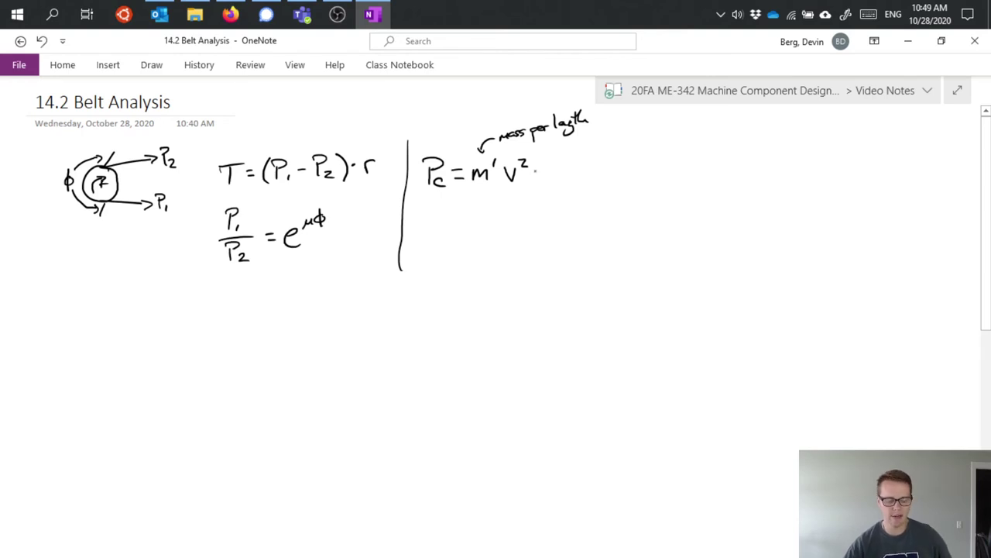
# Step: Extend it to = m'ω²r² and add an arrow noting 'centrifugal force'
pyautogui.moveTo(537, 167); pyautogui.dragTo(546, 168)
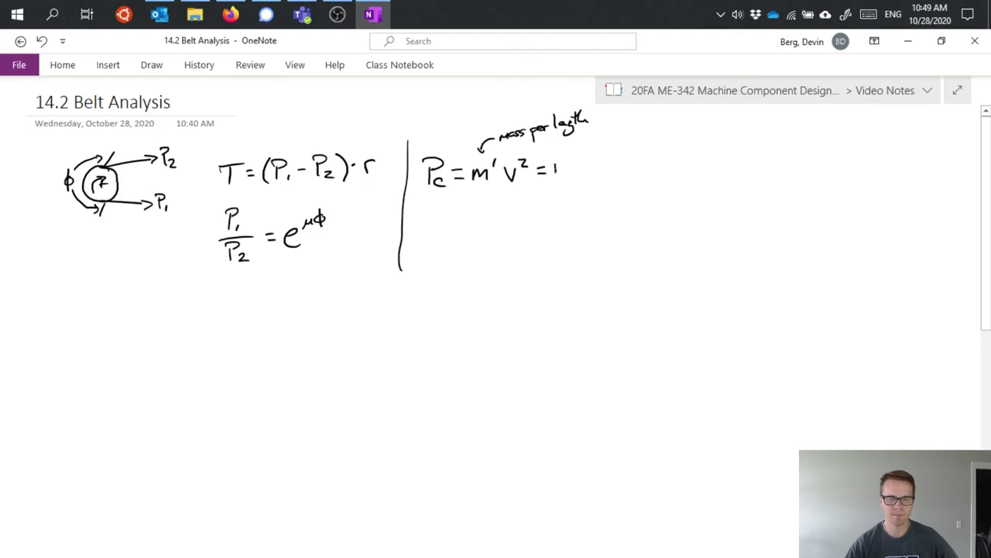
pyautogui.moveTo(556, 165); pyautogui.dragTo(626, 161)
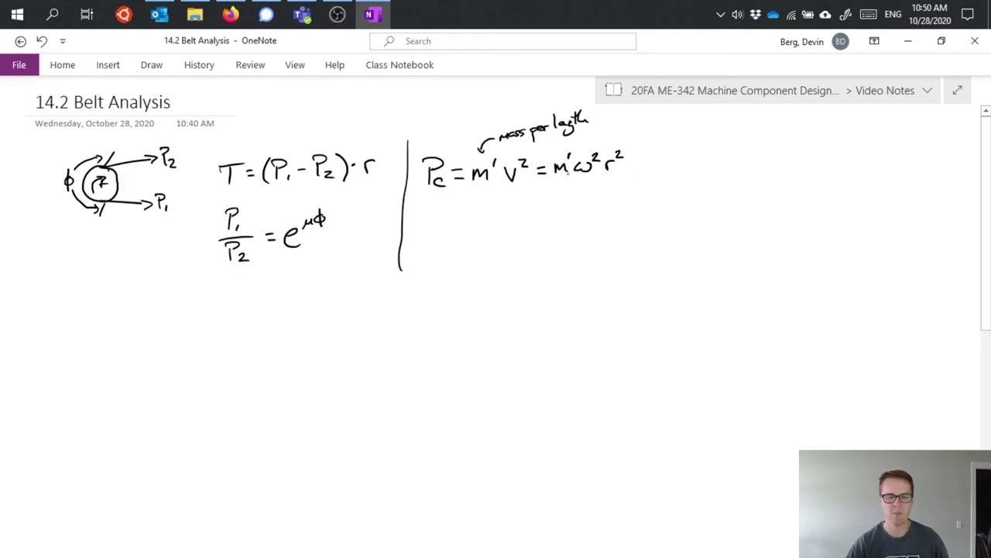
pyautogui.moveTo(705, 149)
pyautogui.mouseDown()
pyautogui.moveTo(671, 161)
pyautogui.moveTo(684, 164)
pyautogui.moveTo(697, 141)
pyautogui.moveTo(724, 129)
pyautogui.moveTo(739, 142)
pyautogui.moveTo(748, 129)
pyautogui.moveTo(765, 152)
pyautogui.moveTo(778, 127)
pyautogui.moveTo(818, 139)
pyautogui.mouseUp()
pyautogui.click(742, 141)
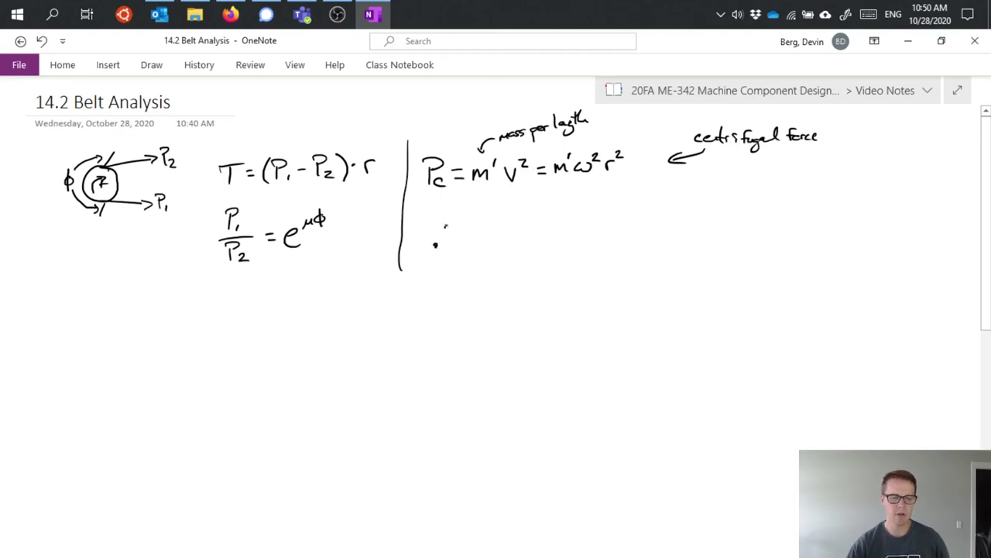
# Step: Write ∴ (P1 − Pc)/(P2 − Pc) = e^(μφ) below the centrifugal tension equation
pyautogui.click(455, 244)
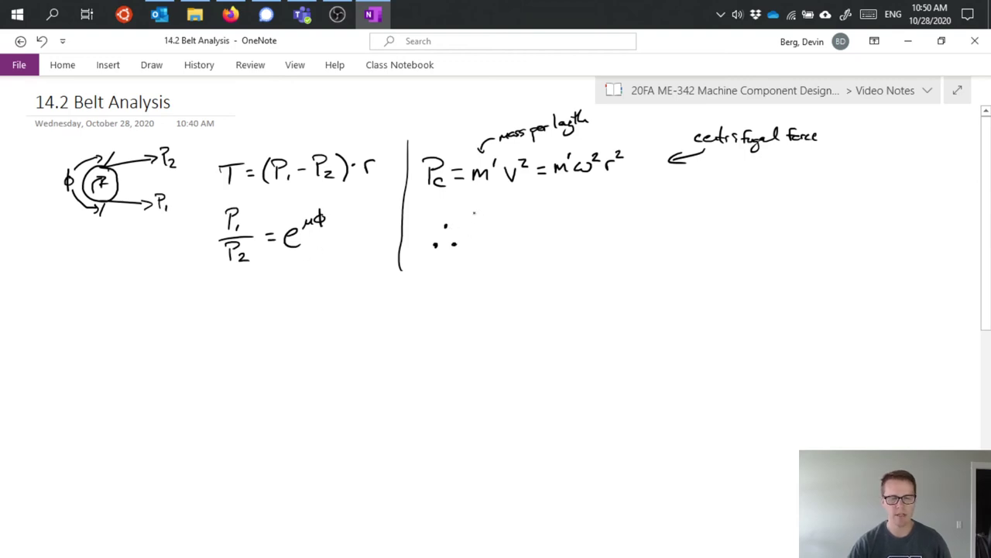
pyautogui.moveTo(472, 207); pyautogui.dragTo(472, 224)
pyautogui.moveTo(470, 206)
pyautogui.mouseDown()
pyautogui.moveTo(482, 226)
pyautogui.moveTo(510, 213)
pyautogui.moveTo(522, 220)
pyautogui.moveTo(511, 230)
pyautogui.moveTo(533, 230)
pyautogui.moveTo(480, 257)
pyautogui.moveTo(509, 248)
pyautogui.mouseUp()
pyautogui.moveTo(511, 243)
pyautogui.mouseDown()
pyautogui.moveTo(513, 256)
pyautogui.moveTo(517, 248)
pyautogui.moveTo(527, 257)
pyautogui.moveTo(561, 228)
pyautogui.mouseUp()
pyautogui.moveTo(551, 235)
pyautogui.mouseDown()
pyautogui.moveTo(594, 238)
pyautogui.moveTo(603, 210)
pyautogui.moveTo(615, 209)
pyautogui.mouseUp()
pyautogui.moveTo(610, 202)
pyautogui.mouseDown()
pyautogui.moveTo(608, 221)
pyautogui.moveTo(592, 227)
pyautogui.mouseUp()
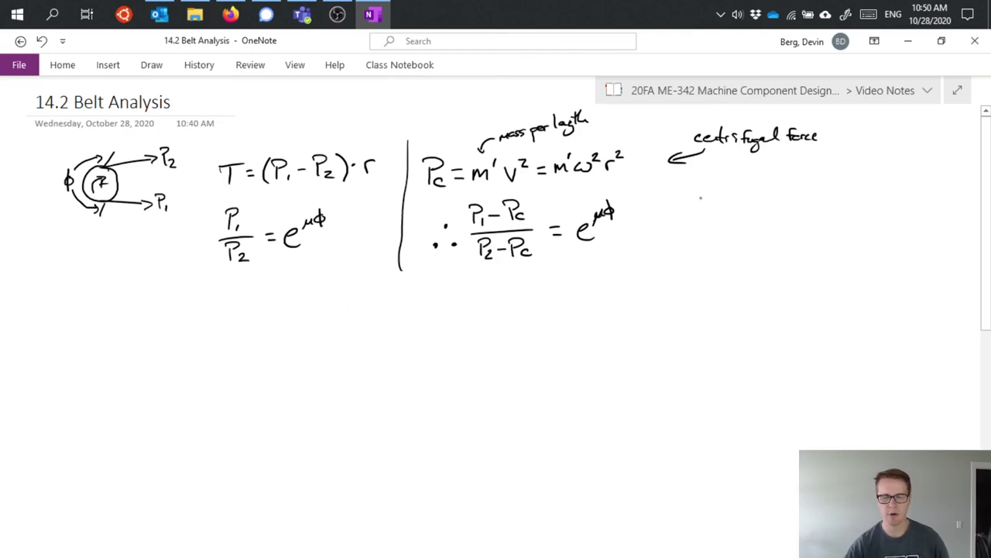
# Step: Label the corrected ratio 'Flat Belts' with a pointer arrow
pyautogui.moveTo(691, 197); pyautogui.dragTo(689, 215)
pyautogui.moveTo(694, 198); pyautogui.dragTo(711, 193)
pyautogui.moveTo(688, 204); pyautogui.dragTo(714, 211)
pyautogui.moveTo(727, 203); pyautogui.dragTo(735, 197)
pyautogui.moveTo(750, 194)
pyautogui.mouseDown()
pyautogui.moveTo(748, 208)
pyautogui.moveTo(775, 203)
pyautogui.mouseUp()
pyautogui.moveTo(784, 180)
pyautogui.mouseDown()
pyautogui.moveTo(784, 203)
pyautogui.moveTo(805, 192)
pyautogui.mouseUp()
pyautogui.moveTo(809, 189); pyautogui.dragTo(801, 203)
pyautogui.moveTo(685, 211)
pyautogui.mouseDown()
pyautogui.moveTo(668, 218)
pyautogui.moveTo(680, 225)
pyautogui.mouseUp()
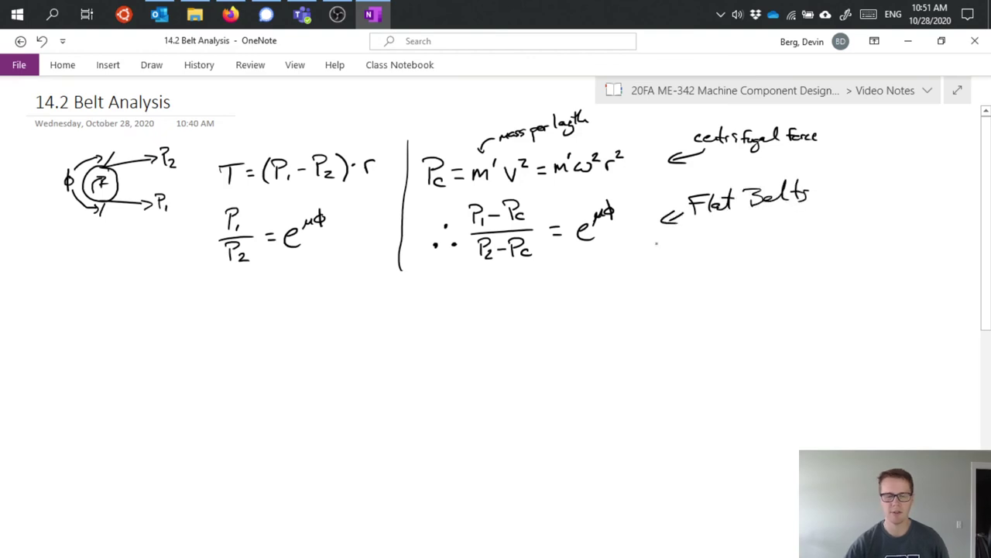
# Step: Draw a dashed separator line beneath the flat-belt equation
pyautogui.moveTo(423, 276); pyautogui.dragTo(437, 277)
pyautogui.moveTo(476, 274); pyautogui.dragTo(486, 271)
pyautogui.moveTo(524, 271); pyautogui.dragTo(576, 269)
pyautogui.moveTo(591, 270); pyautogui.dragTo(614, 269)
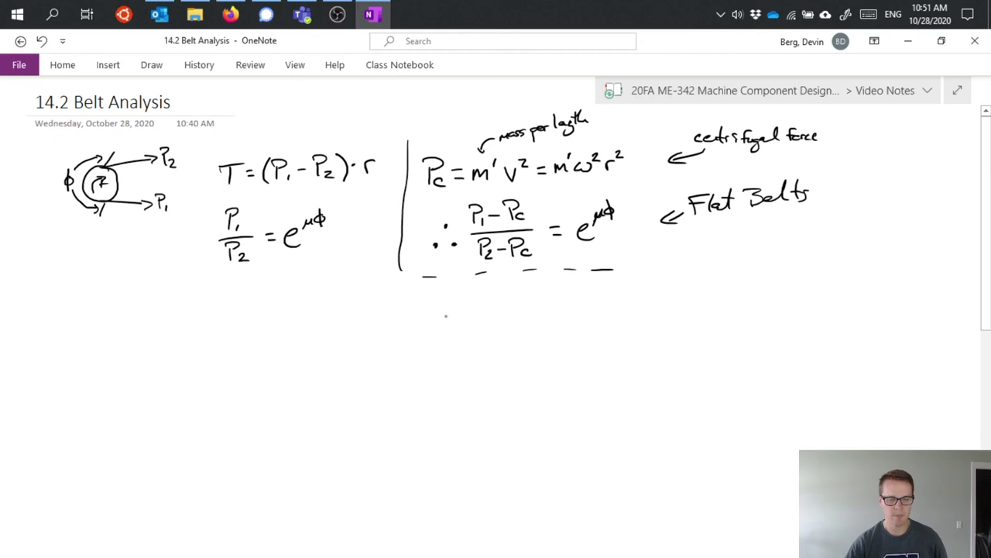
# Step: Handwrite the V-belt ratio (P1 − Pc)/(P2 − Pc) = e^(μφ/sin β) below the dashed line
pyautogui.moveTo(451, 301)
pyautogui.mouseDown()
pyautogui.moveTo(452, 317)
pyautogui.moveTo(504, 312)
pyautogui.mouseUp()
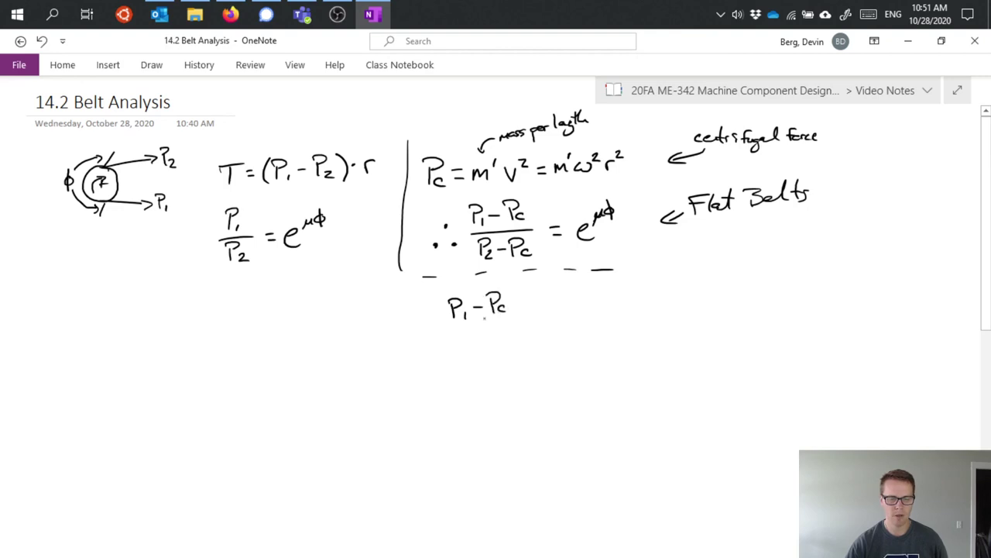
pyautogui.moveTo(451, 328)
pyautogui.mouseDown()
pyautogui.moveTo(505, 322)
pyautogui.moveTo(459, 355)
pyautogui.mouseUp()
pyautogui.moveTo(456, 337)
pyautogui.mouseDown()
pyautogui.moveTo(477, 356)
pyautogui.moveTo(491, 351)
pyautogui.mouseUp()
pyautogui.moveTo(490, 333); pyautogui.dragTo(511, 351)
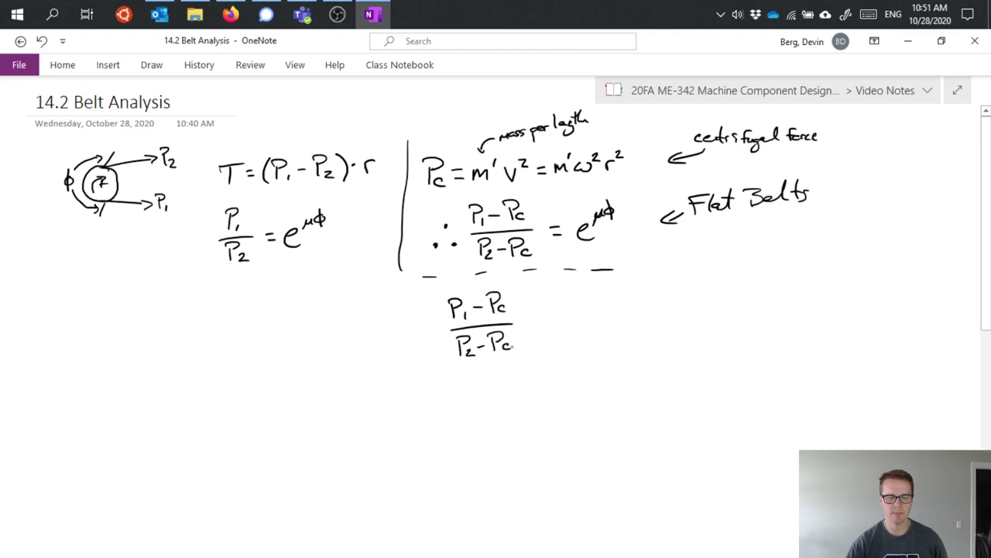
pyautogui.moveTo(529, 317)
pyautogui.mouseDown()
pyautogui.moveTo(561, 317)
pyautogui.moveTo(567, 330)
pyautogui.moveTo(574, 299)
pyautogui.moveTo(586, 313)
pyautogui.moveTo(622, 305)
pyautogui.mouseUp()
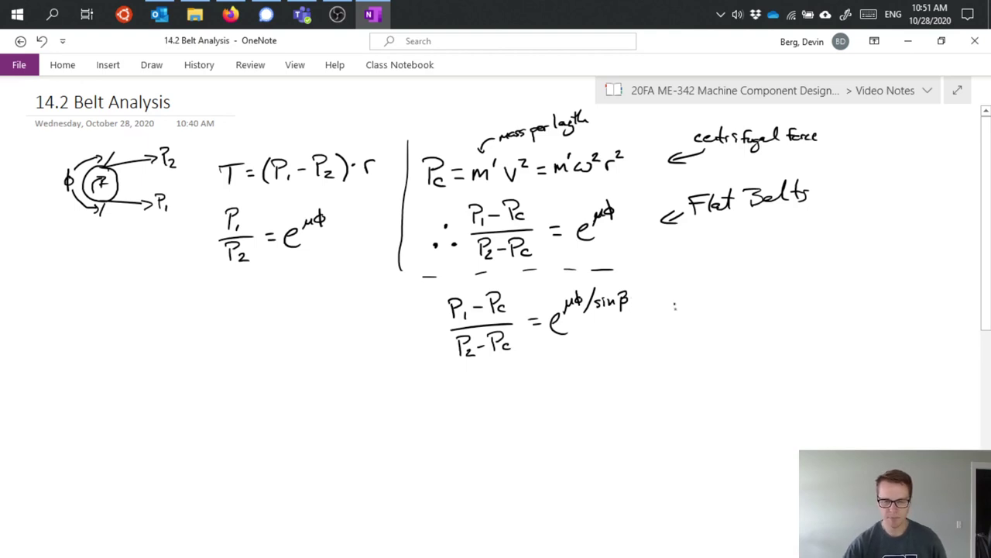
# Step: Add '; where β →' and sketch the trapezoidal belt cross-section with centreline and angle β
pyautogui.moveTo(673, 313); pyautogui.dragTo(668, 323)
pyautogui.moveTo(683, 306)
pyautogui.mouseDown()
pyautogui.moveTo(737, 305)
pyautogui.moveTo(750, 322)
pyautogui.moveTo(825, 286)
pyautogui.moveTo(889, 288)
pyautogui.moveTo(850, 326)
pyautogui.moveTo(837, 325)
pyautogui.moveTo(817, 291)
pyautogui.mouseUp()
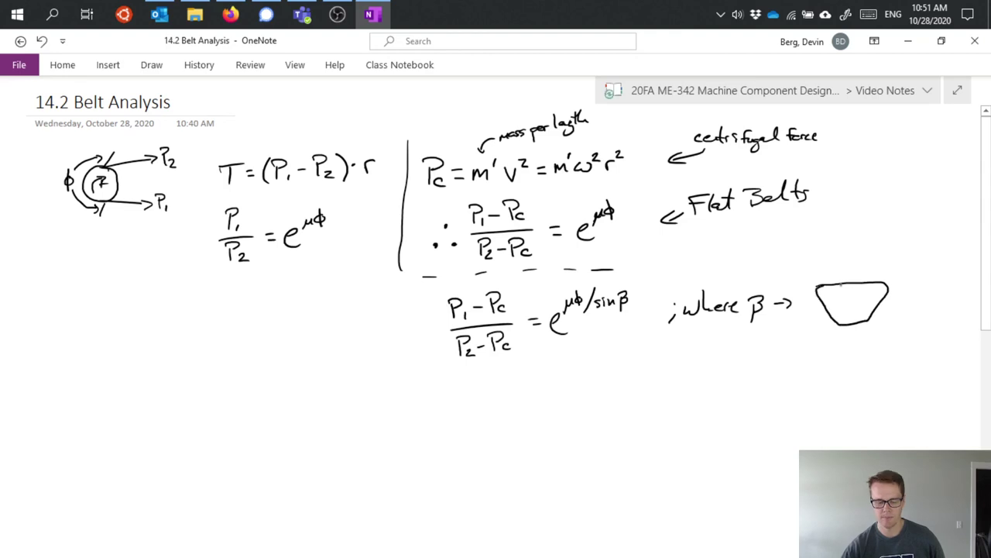
pyautogui.moveTo(852, 255); pyautogui.dragTo(855, 355)
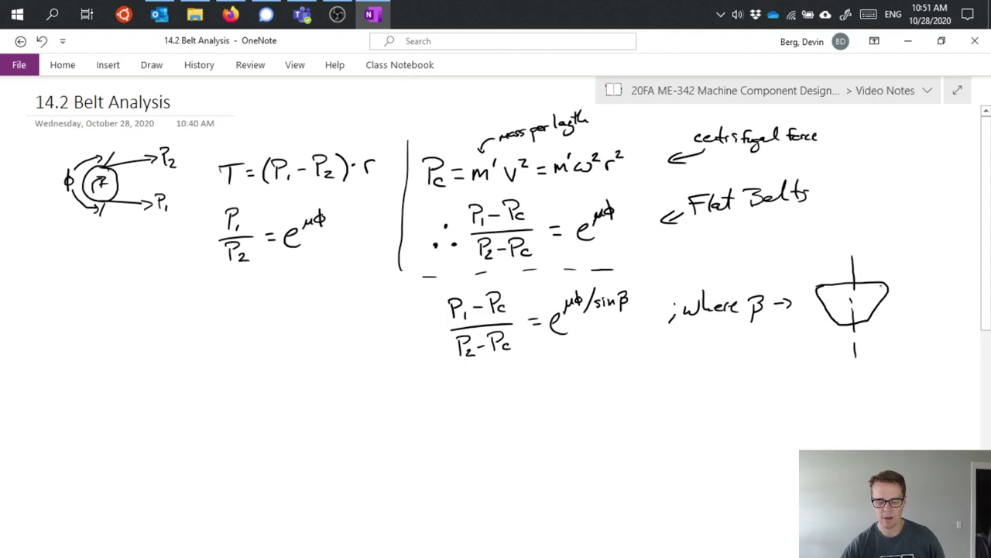
pyautogui.moveTo(885, 302); pyautogui.dragTo(915, 258)
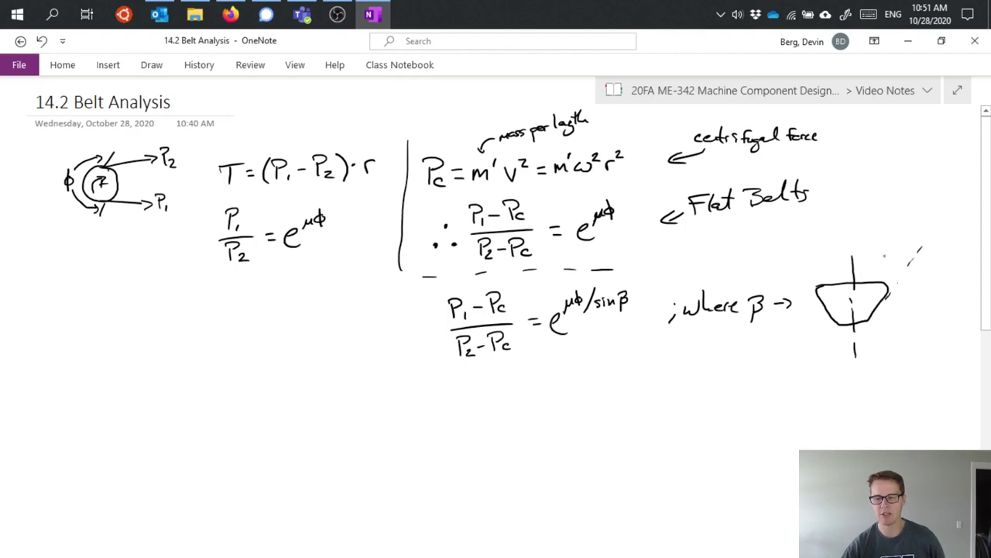